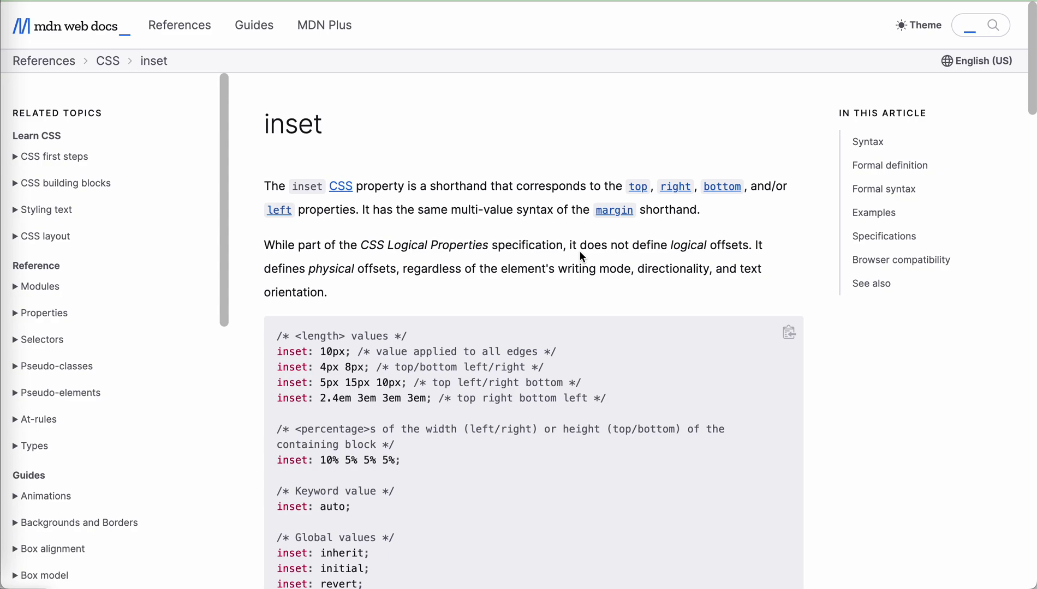
scroll(579, 252, "down", 5)
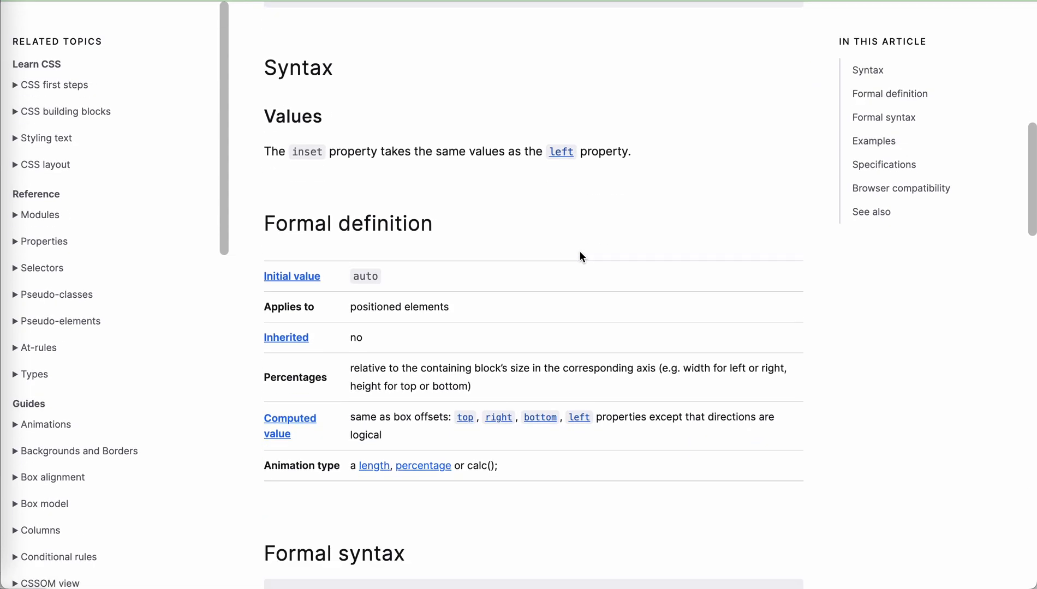
scroll(579, 256, "down", 2)
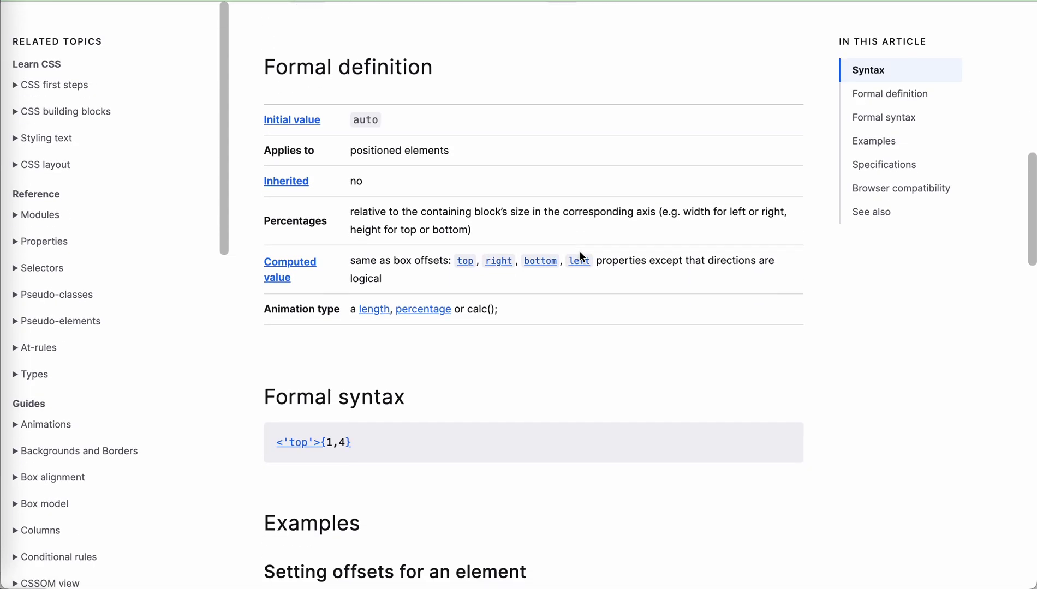
scroll(579, 256, "down", 1)
scroll(579, 256, "down", 3)
scroll(579, 256, "down", 5)
scroll(579, 257, "down", 1)
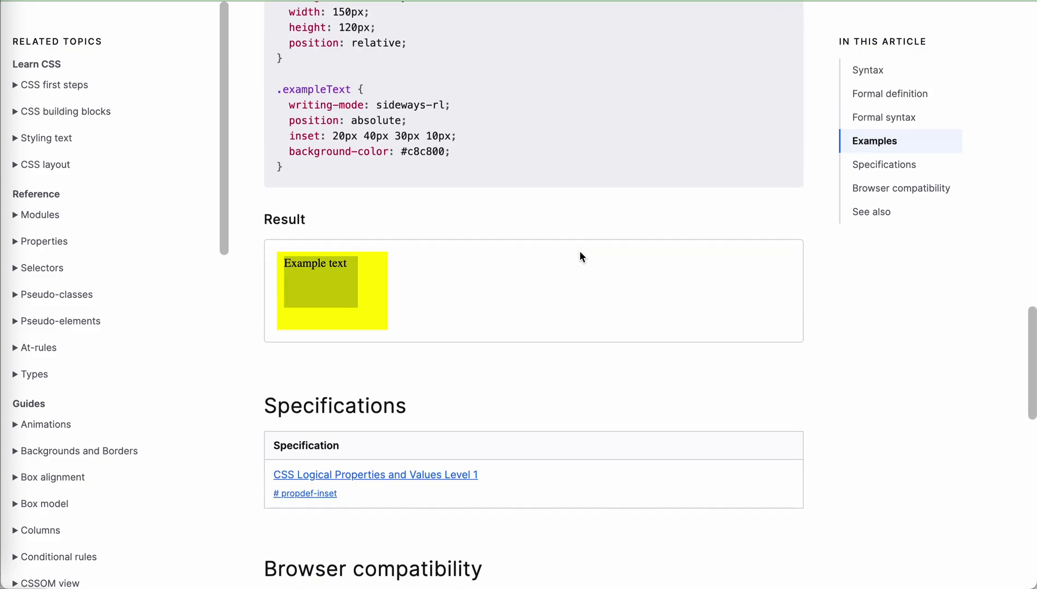
scroll(579, 256, "down", 1)
scroll(527, 437, "down", 3)
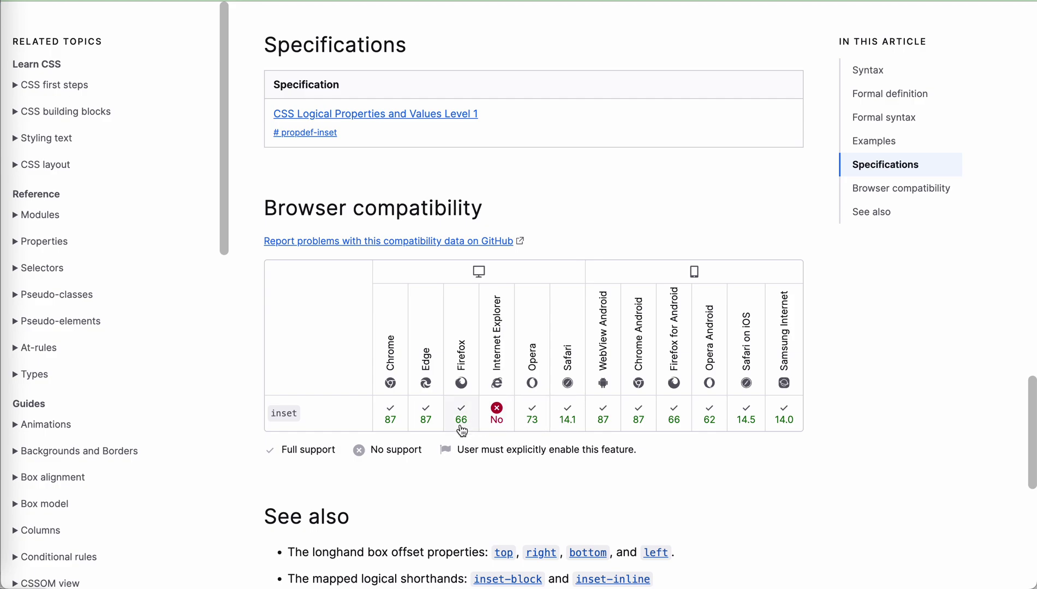
Expand the Chrome 87 cell to show Chrome's version history for inset support
left_click(395, 429)
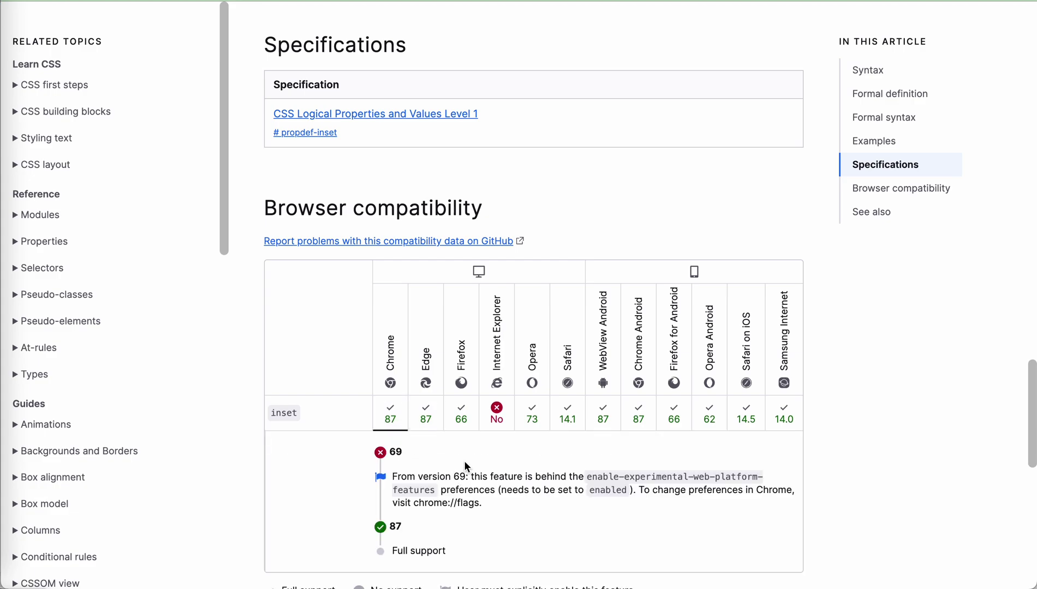
scroll(465, 461, "down", 6)
scroll(465, 467, "up", 3)
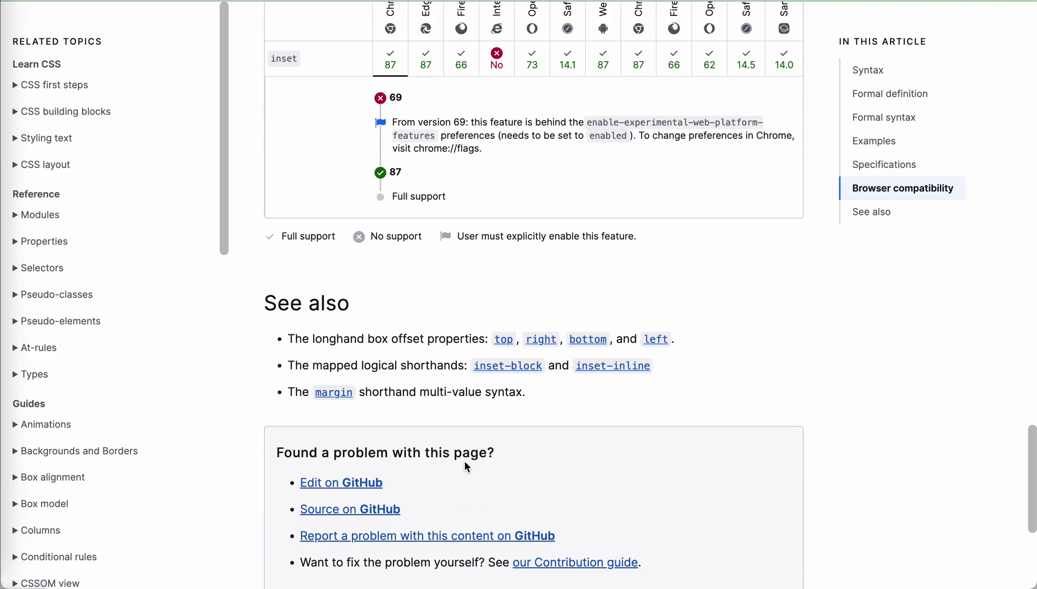
scroll(464, 468, "up", 10)
scroll(465, 468, "up", 4)
scroll(464, 467, "up", 2)
scroll(464, 467, "up", 4)
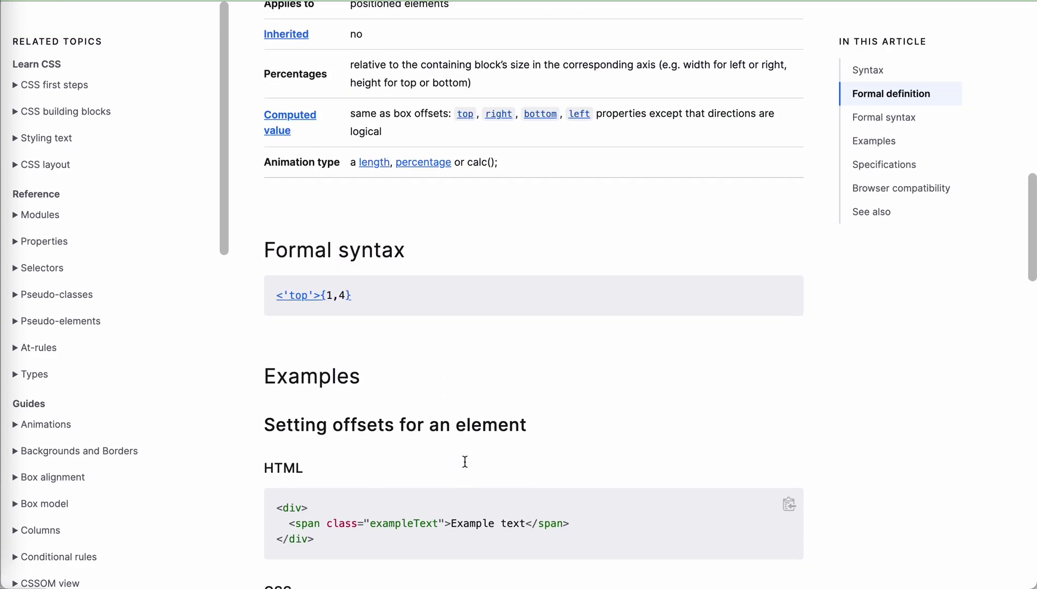
scroll(465, 468, "up", 5)
scroll(465, 467, "up", 6)
scroll(464, 467, "up", 6)
scroll(464, 467, "up", 2)
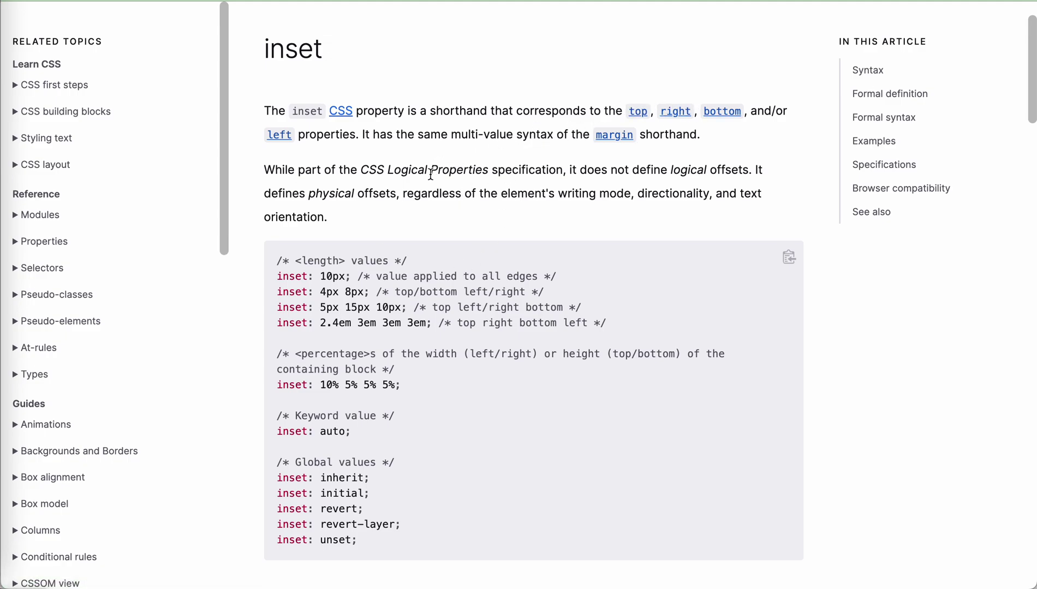
scroll(460, 282, "down", 1)
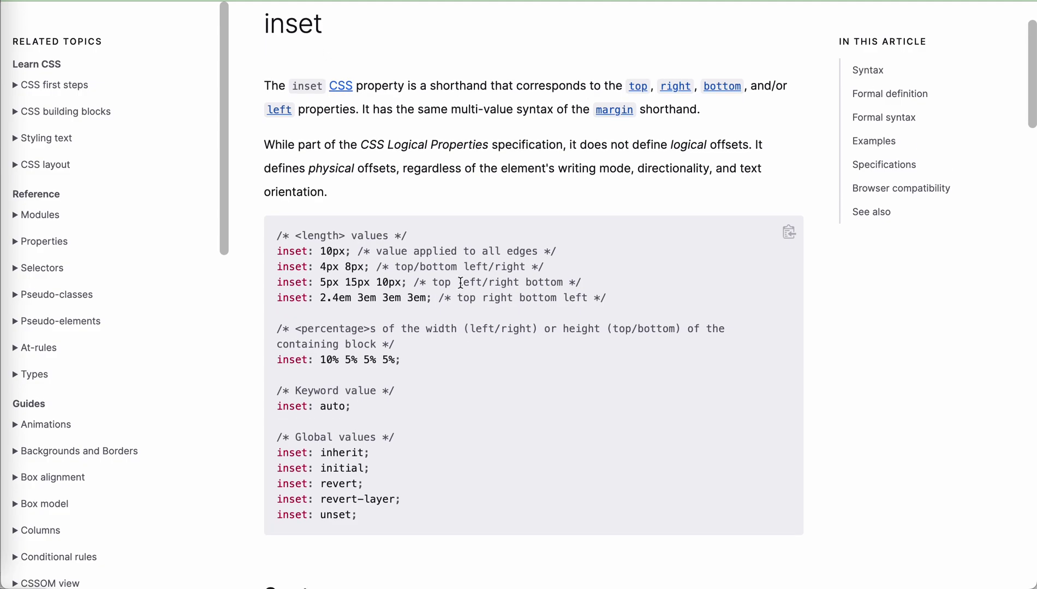
scroll(452, 330, "down", 2)
scroll(452, 330, "down", 5)
scroll(452, 328, "down", 3)
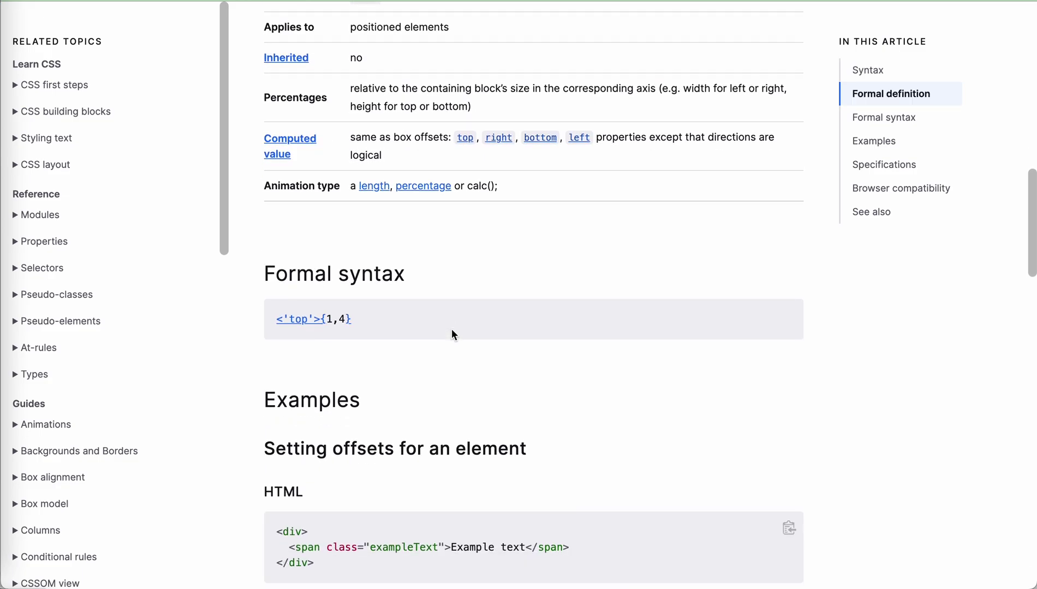
scroll(452, 329, "down", 3)
scroll(451, 328, "down", 4)
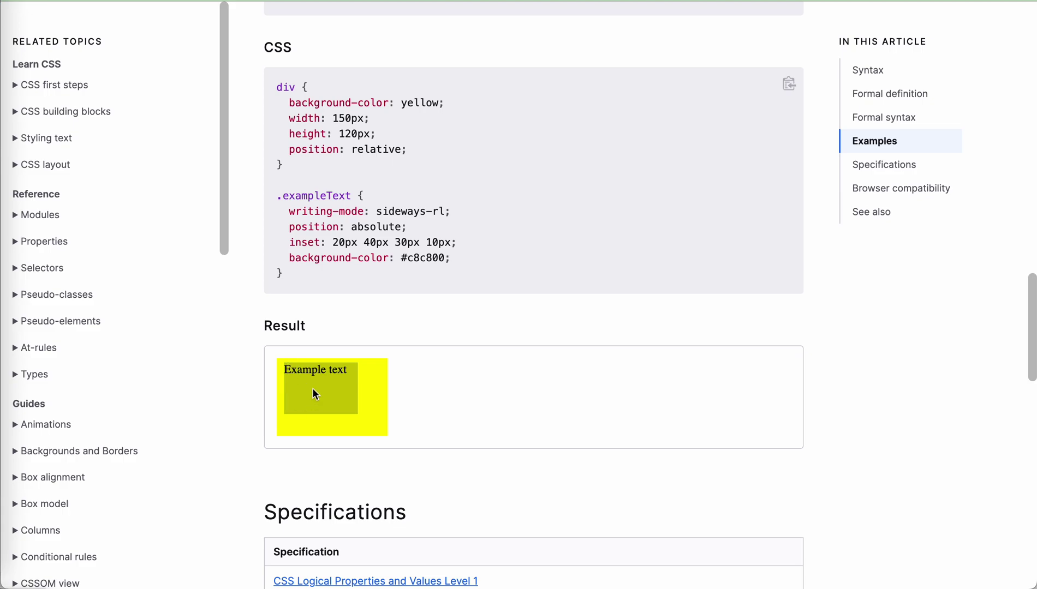
Highlight the exampleText declarations, the inset line and position: relative in the example CSS
left_click_drag(285, 208, 442, 259)
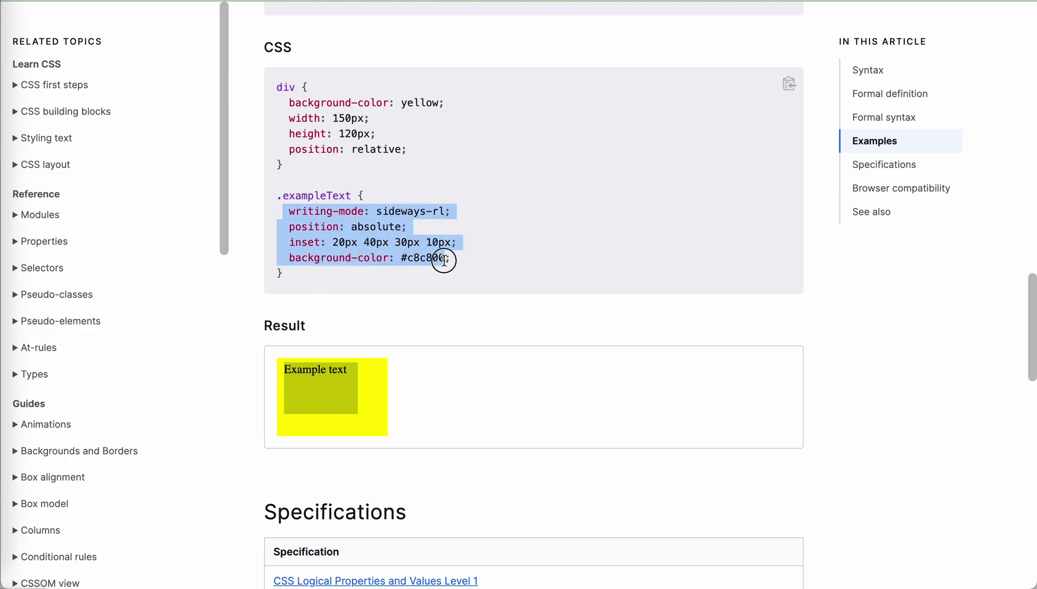
left_click(440, 254)
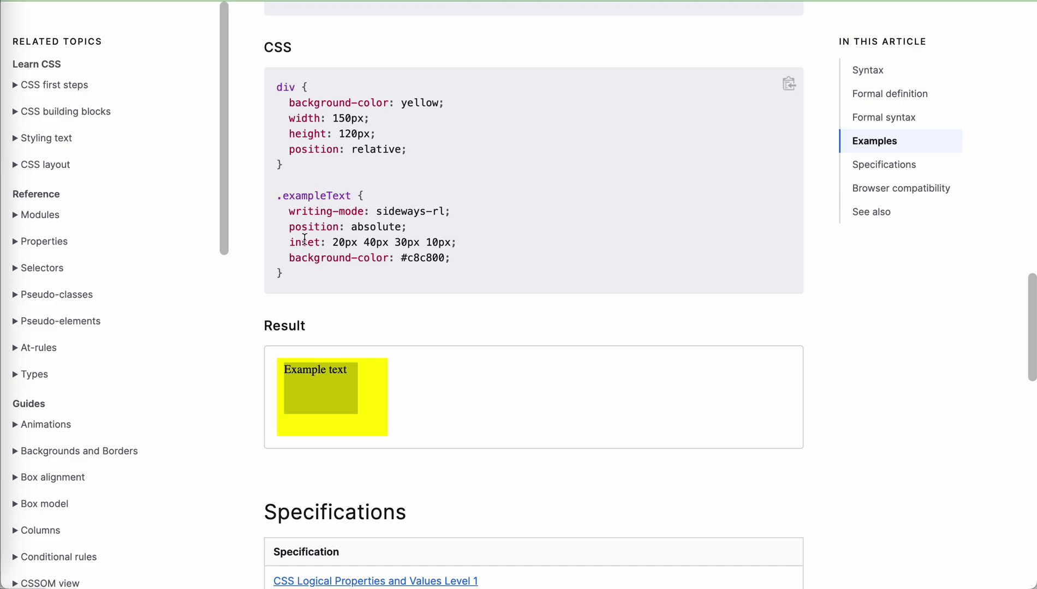
left_click_drag(285, 242, 456, 243)
left_click(481, 243)
left_click_drag(289, 149, 405, 149)
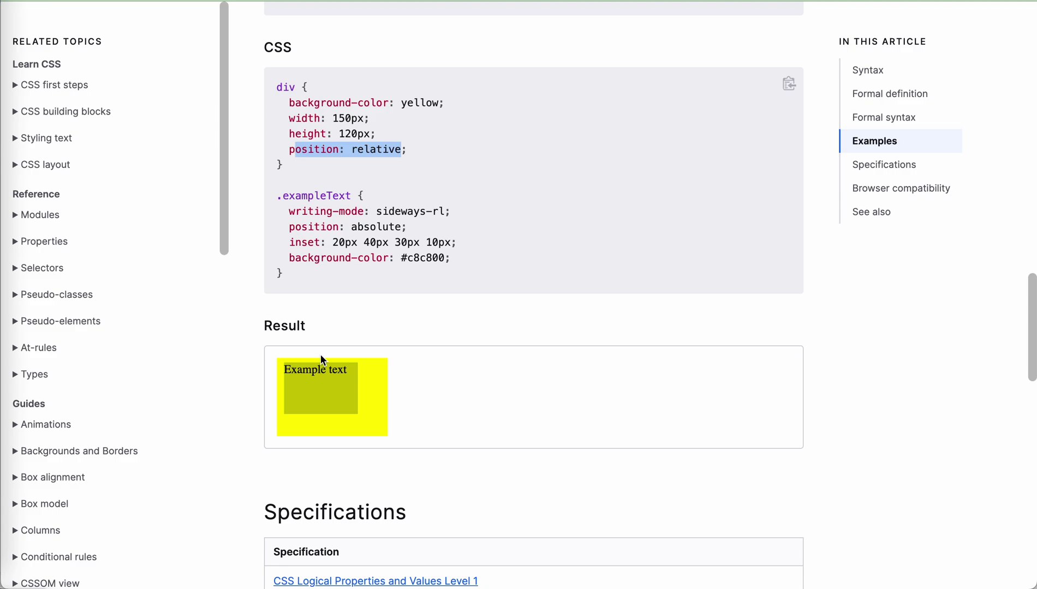
Inspect the offsets example's Result frame in Chrome DevTools
left_click(281, 390)
right_click(367, 364)
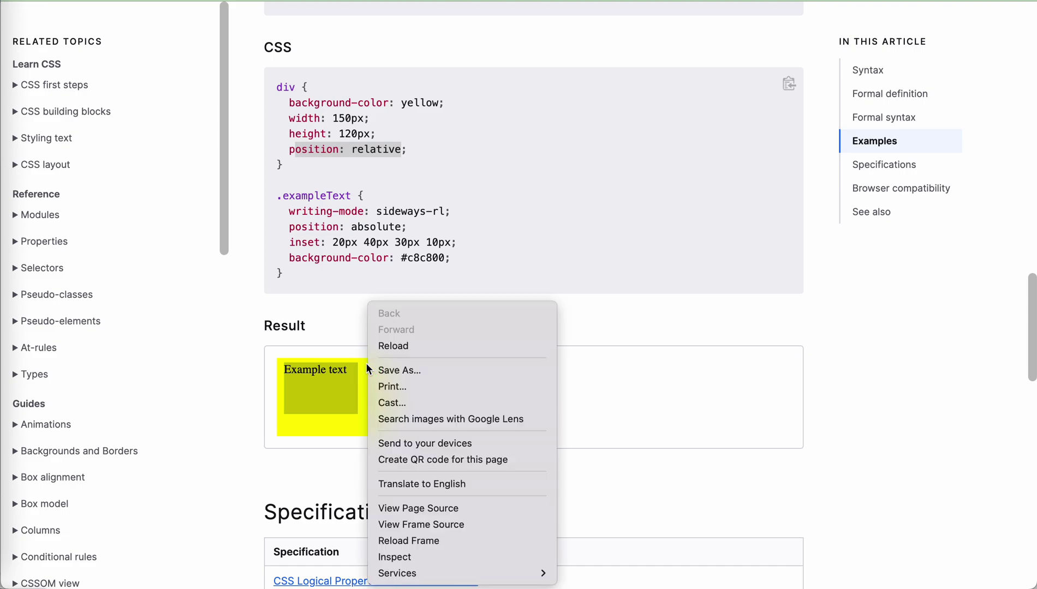
left_click(437, 557)
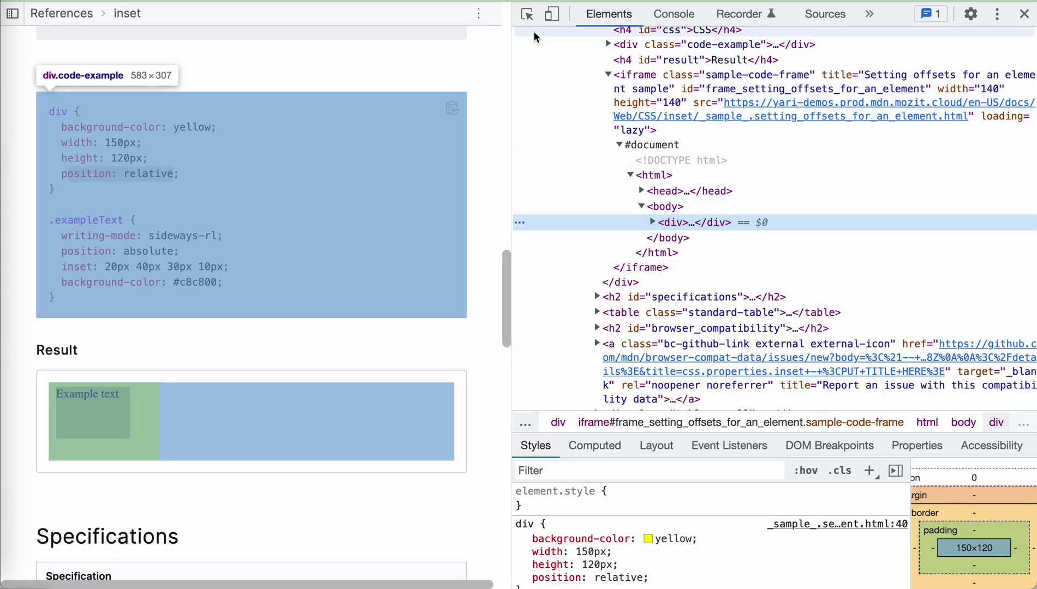
Pick the span.exampleText element from the Result and review its inset rule in Styles
left_click(529, 23)
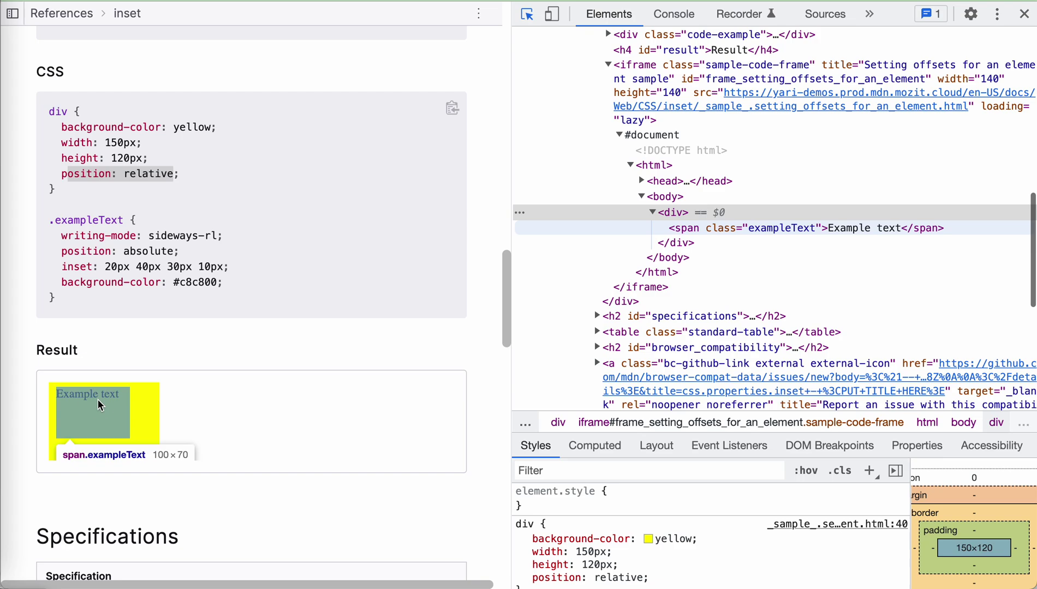
left_click(97, 413)
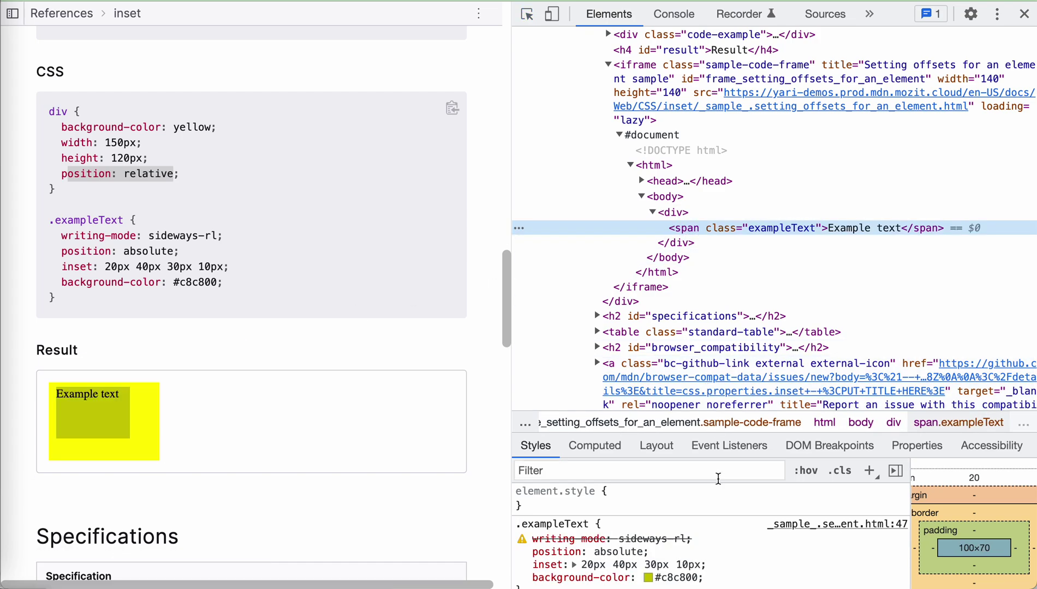
scroll(717, 479, "down", 1)
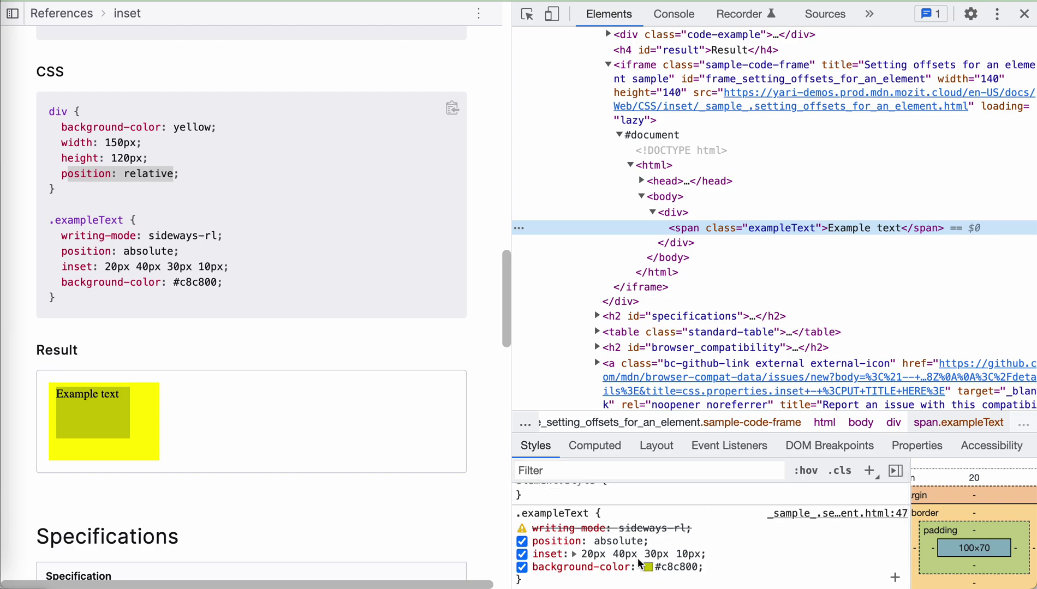
left_click(701, 234)
left_click(689, 235)
scroll(419, 393, "up", 2)
scroll(429, 381, "up", 5)
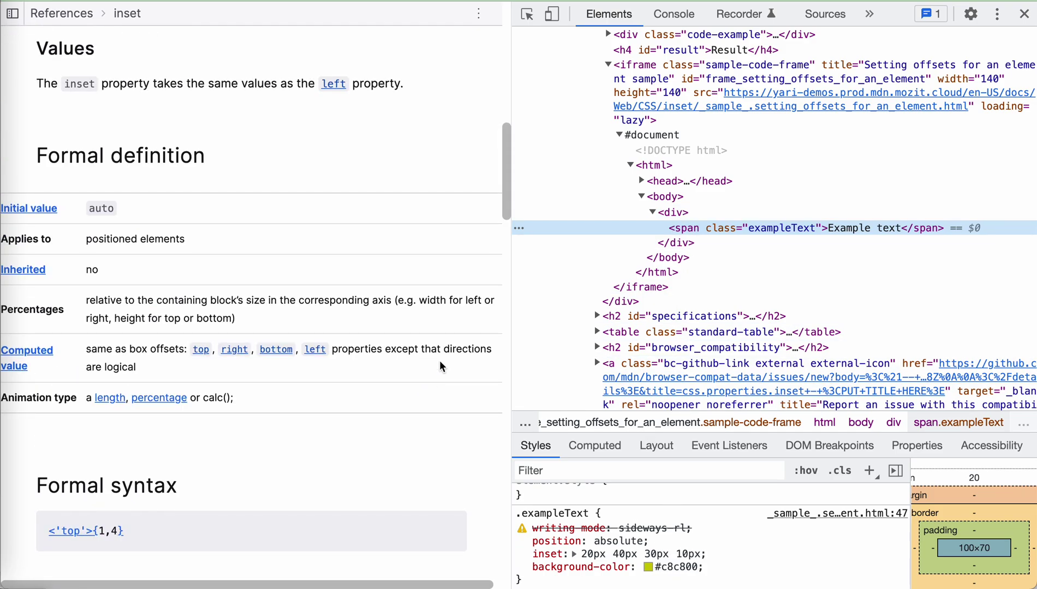
scroll(434, 372, "up", 3)
scroll(440, 367, "up", 3)
scroll(440, 367, "up", 3)
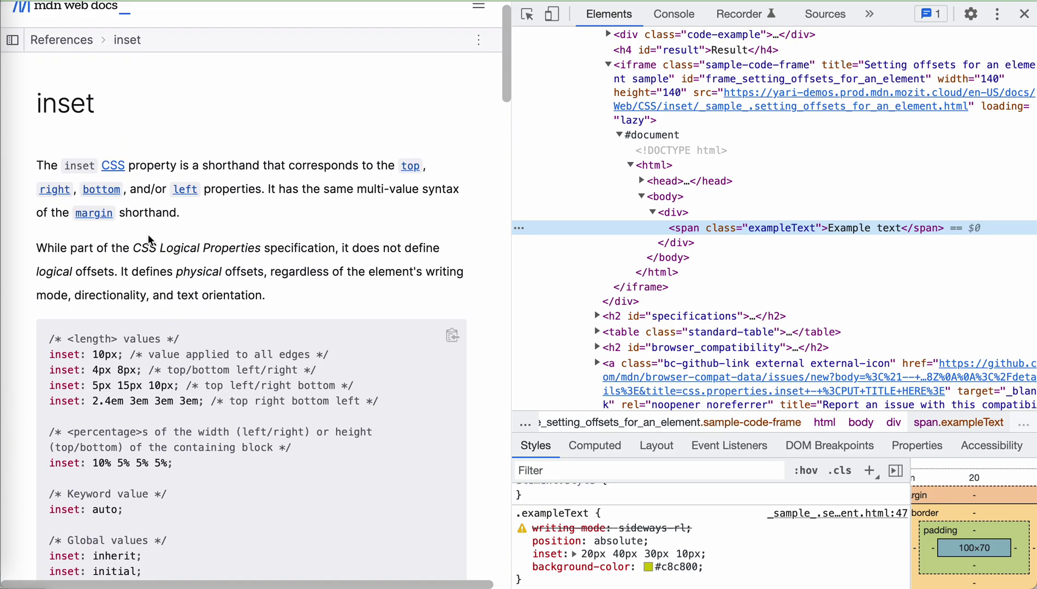
scroll(80, 212, "down", 1)
scroll(240, 365, "down", 10)
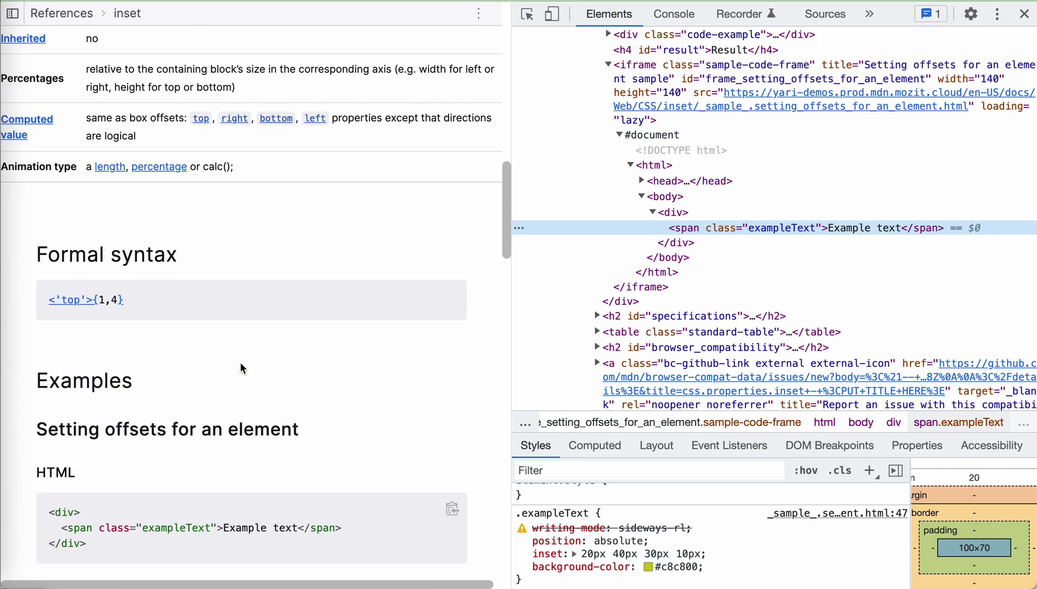
scroll(241, 370, "down", 5)
scroll(241, 369, "down", 1)
scroll(241, 369, "down", 2)
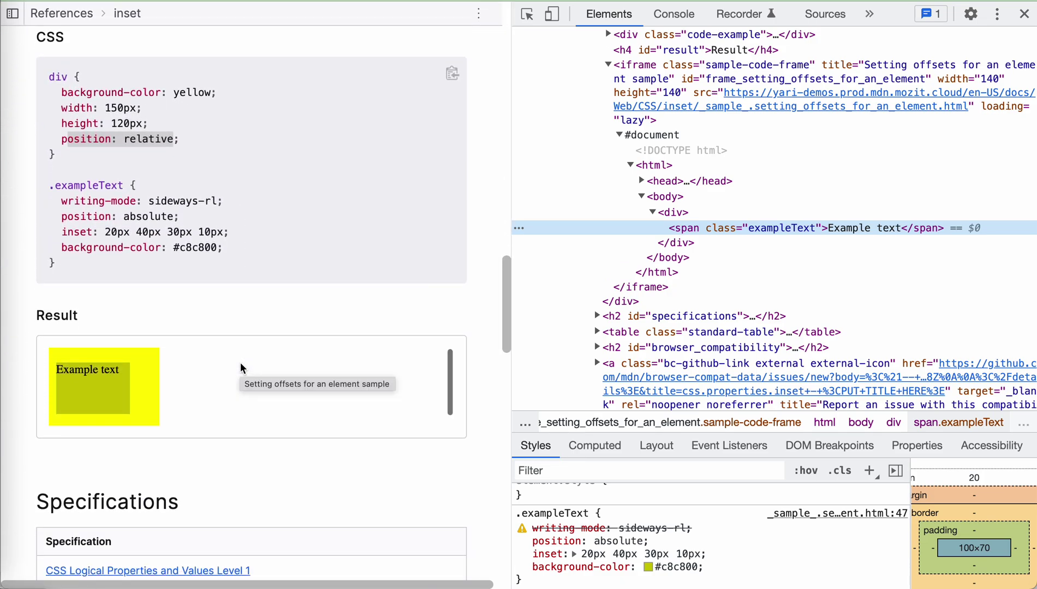
Close the DevTools panel so the inset article fills the window
left_click(1024, 14)
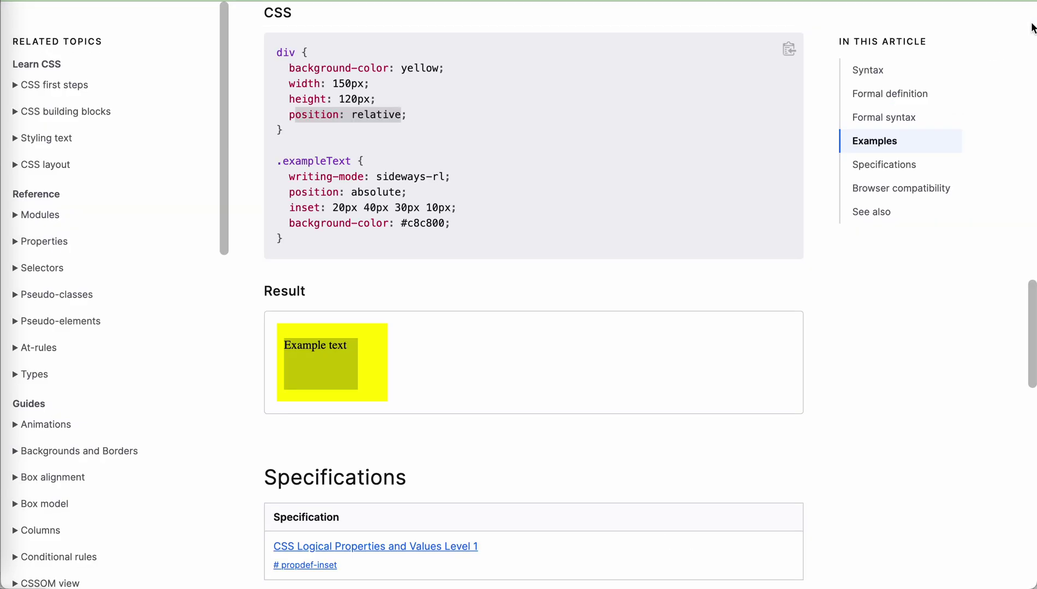
scroll(406, 354, "up", 1)
scroll(405, 344, "up", 1)
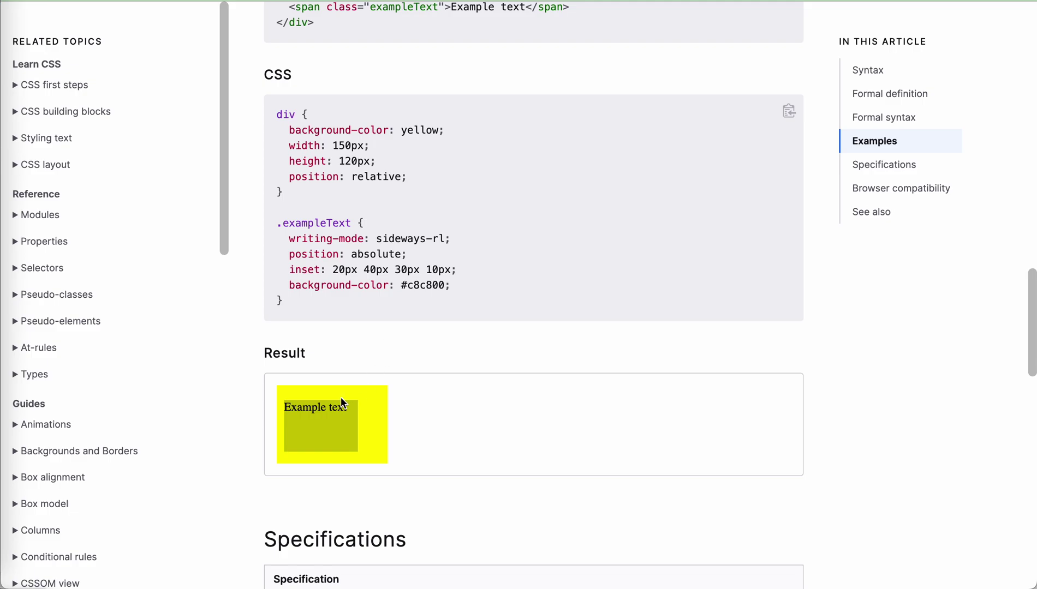
scroll(323, 449, "down", 1)
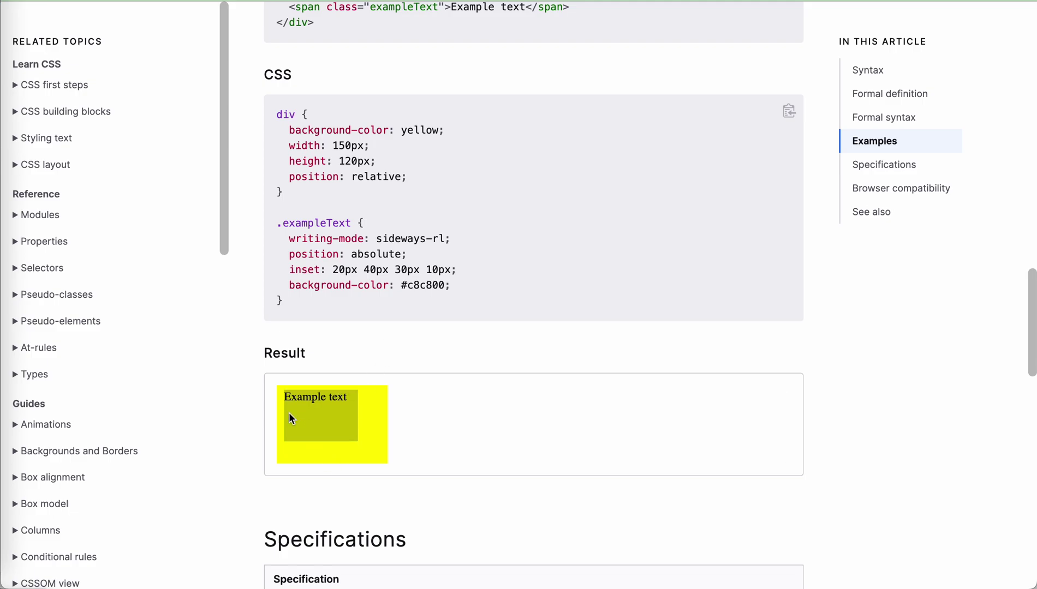
scroll(289, 417, "up", 1)
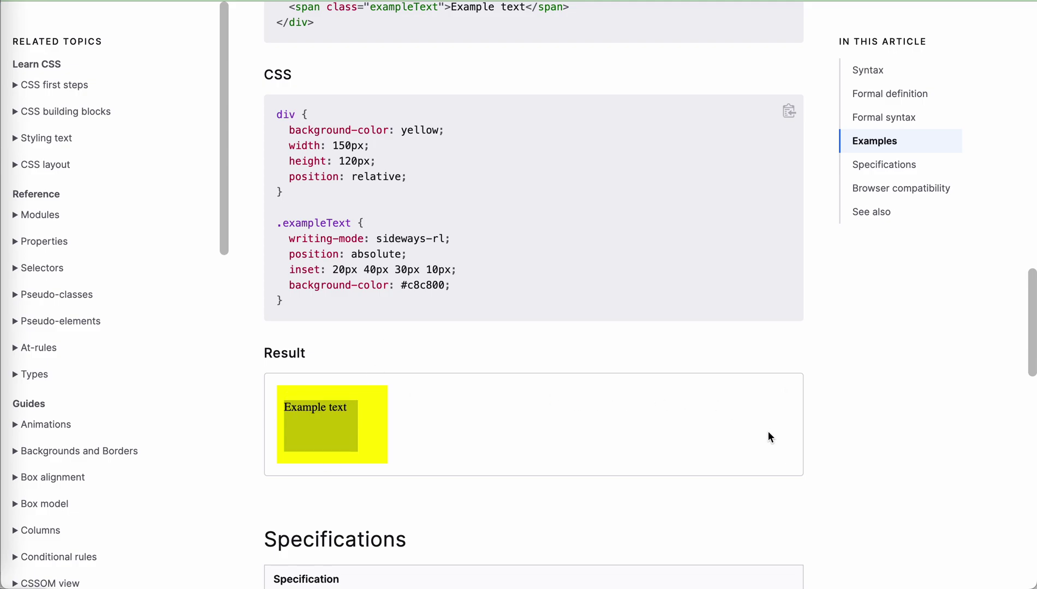
scroll(784, 449, "down", 1)
left_click_drag(784, 450, 784, 397)
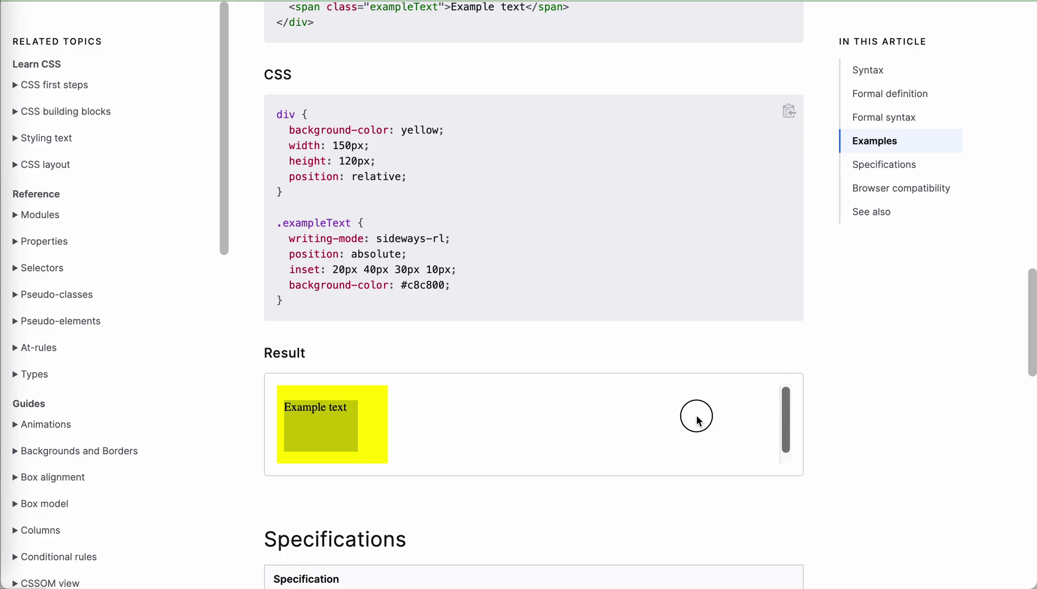
scroll(728, 444, "up", 1)
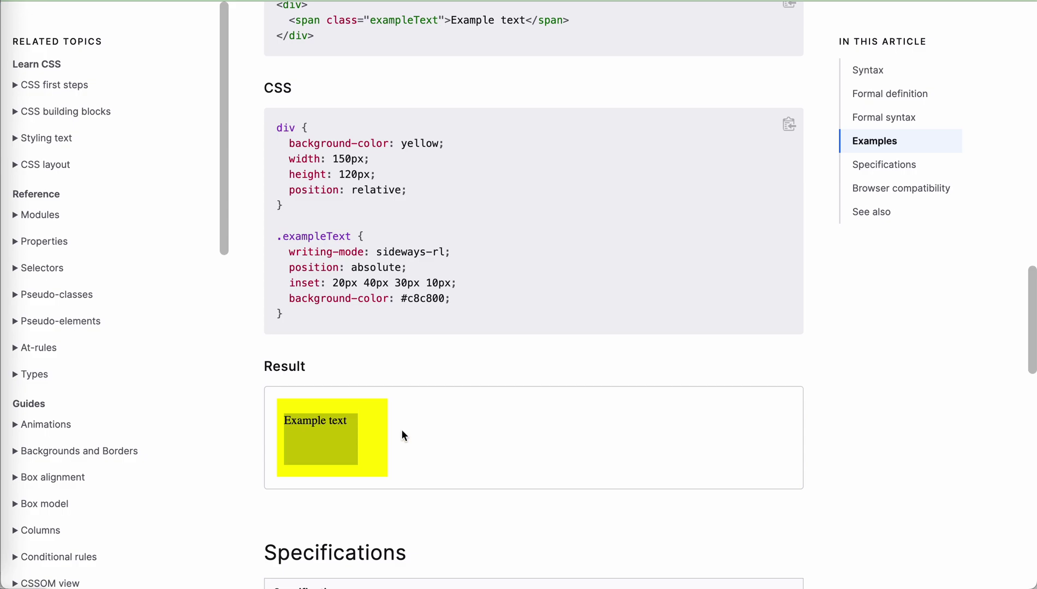
scroll(402, 431, "down", 1)
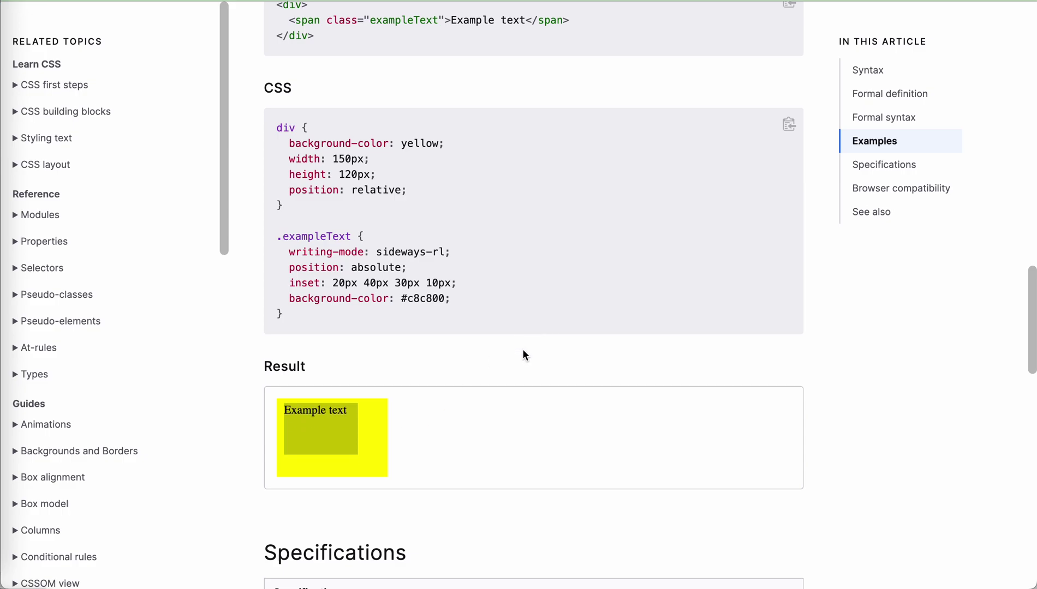
scroll(522, 350, "up", 2)
scroll(523, 351, "up", 2)
scroll(523, 350, "down", 5)
scroll(522, 350, "down", 2)
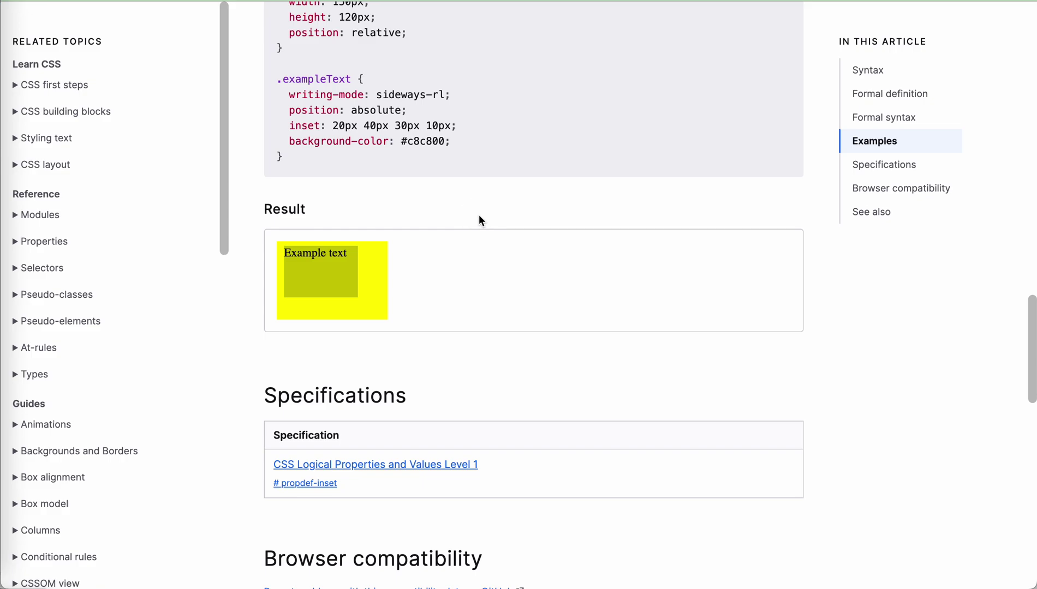
scroll(479, 218, "up", 3)
scroll(478, 217, "up", 5)
scroll(478, 217, "up", 3)
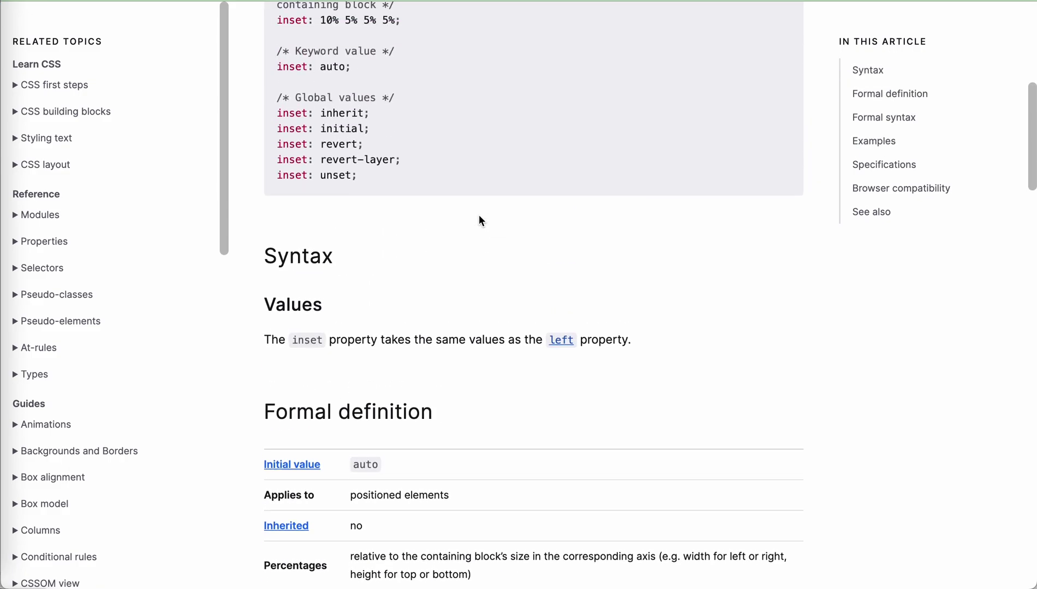
scroll(479, 219, "up", 3)
scroll(479, 219, "up", 2)
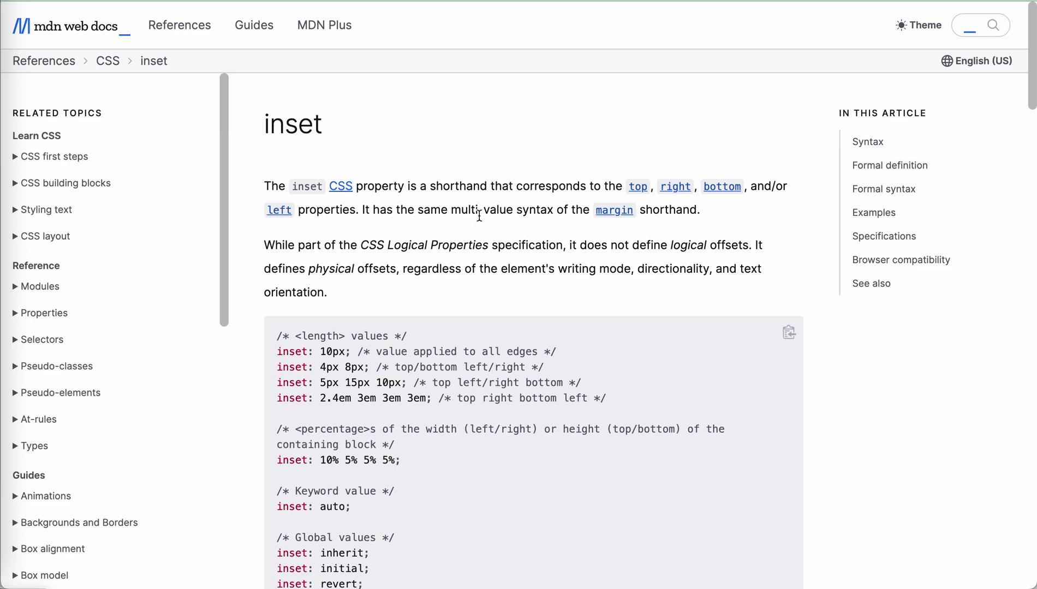